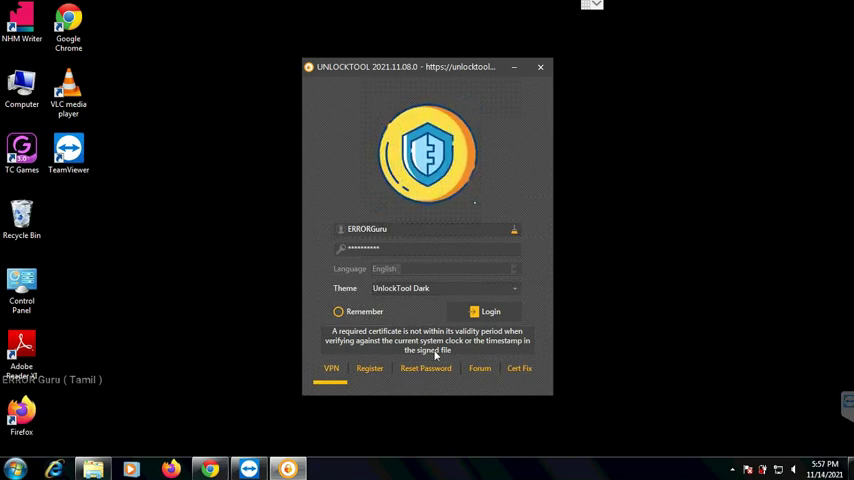
Run Cert Fix to clear the expired certificate error and install the certificate
{"action": "left_click", "coordinate": [519, 369]}
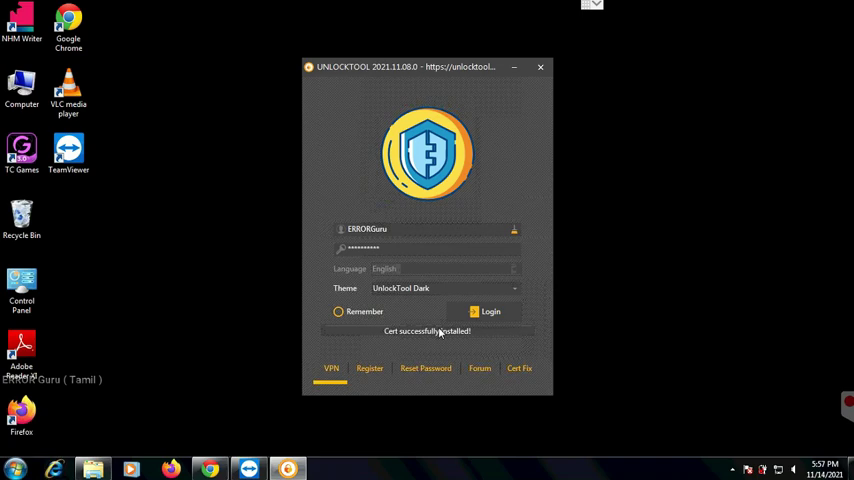
Sign in to UnlockTool with the saved account credentials
{"action": "left_click", "coordinate": [480, 313]}
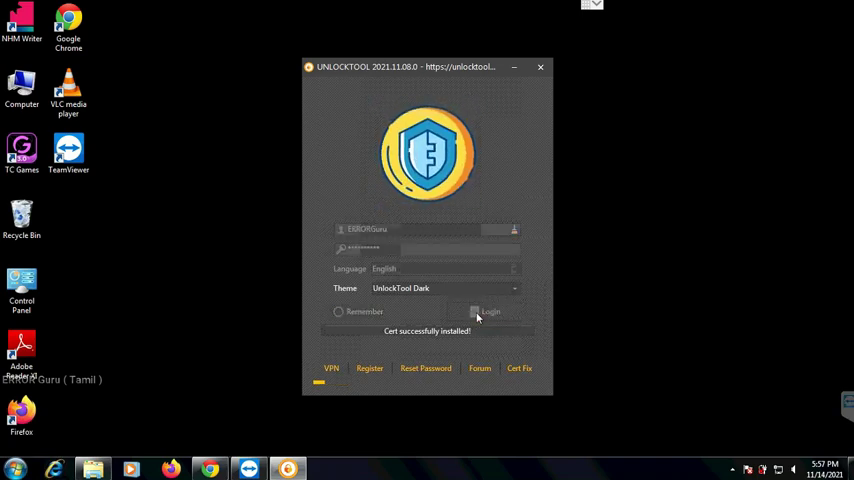